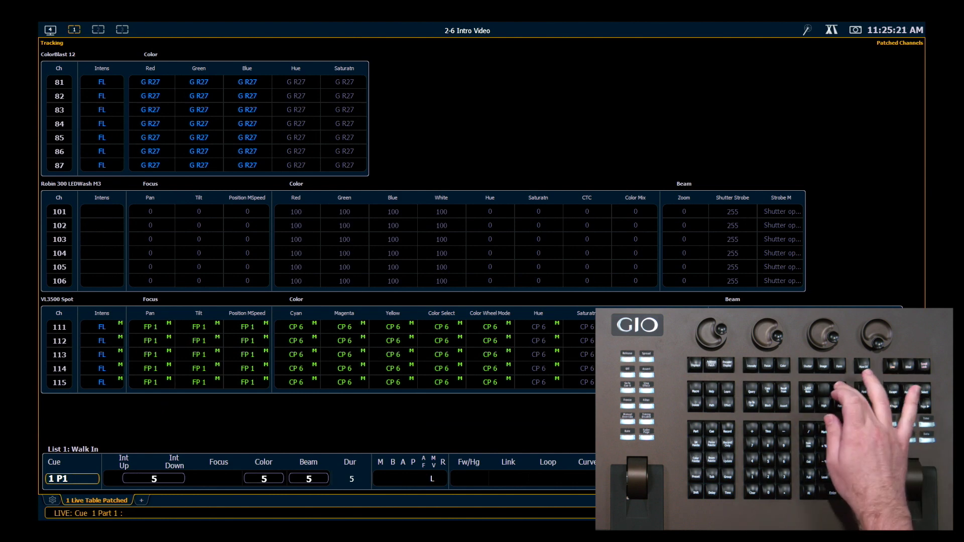
# Switch the channel tables to marks, DMX addresses and raw DMX output, then back to levels.
pyautogui.hotkey('ctrl', 'k')
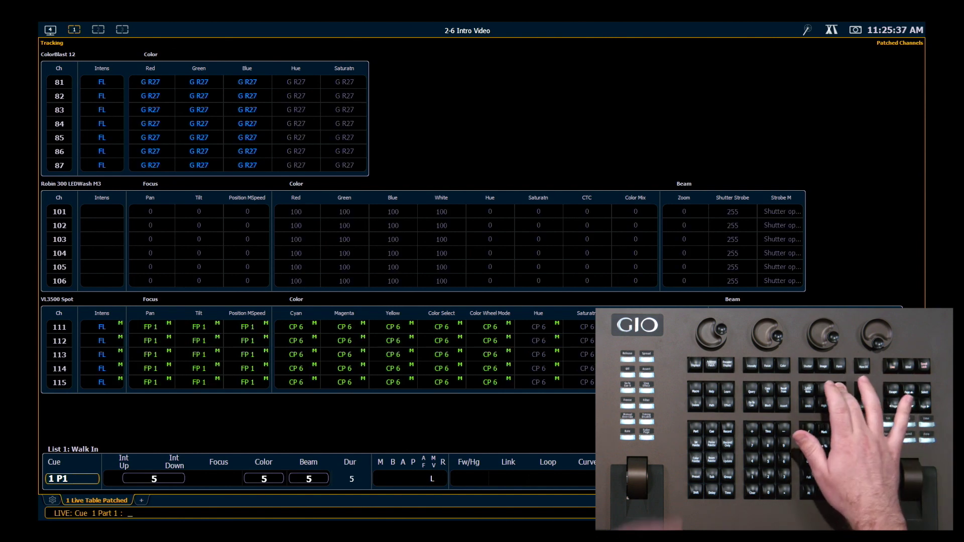
pyautogui.hotkey('alt', 'a')
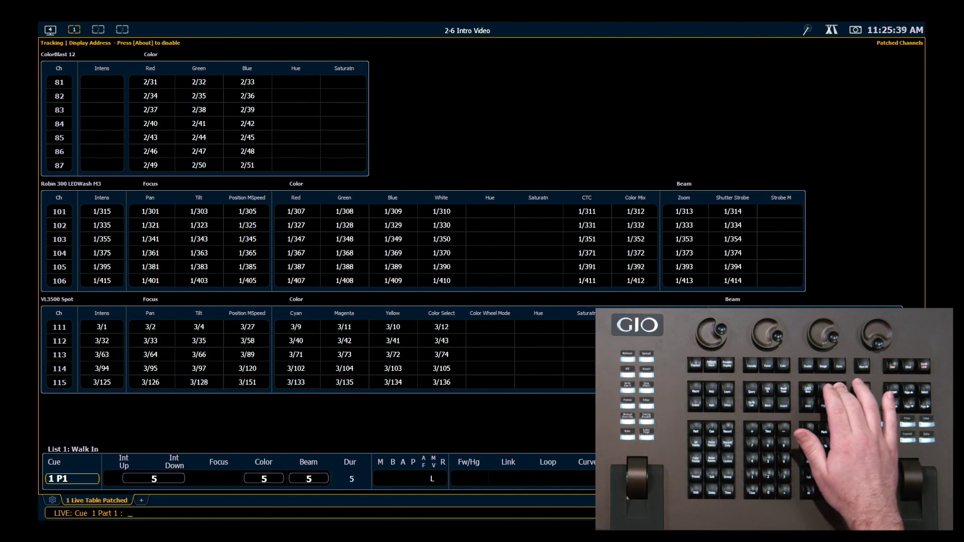
pyautogui.press('y')
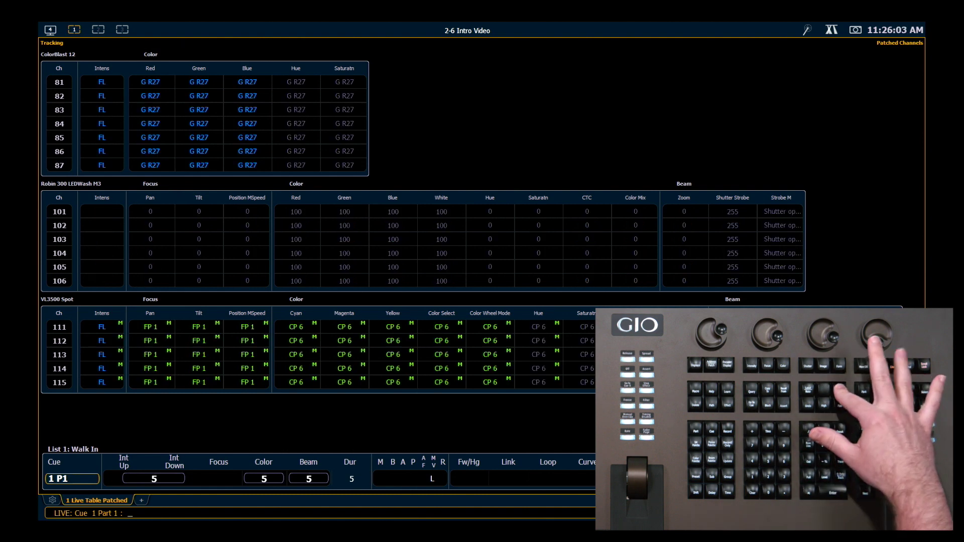
pyautogui.hotkey('alt', 'd')
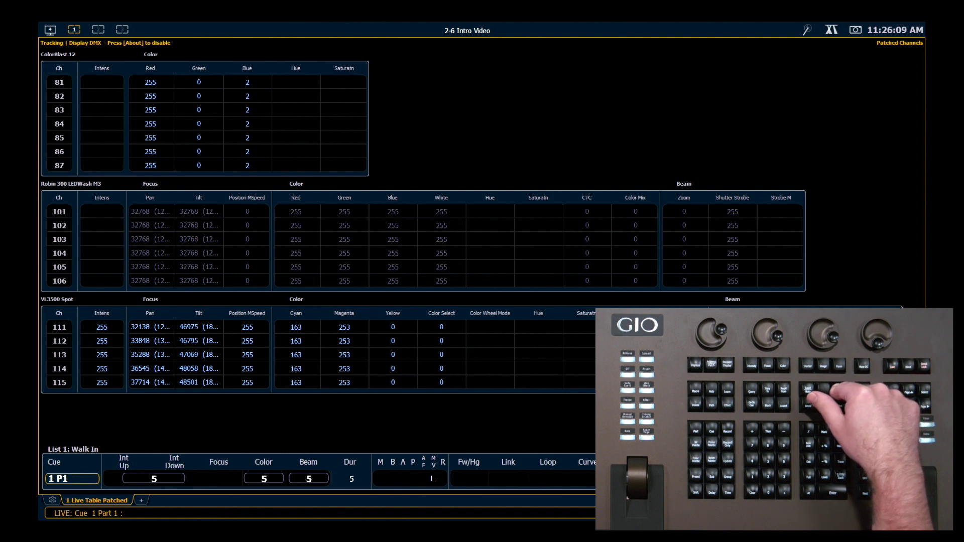
pyautogui.press('y')
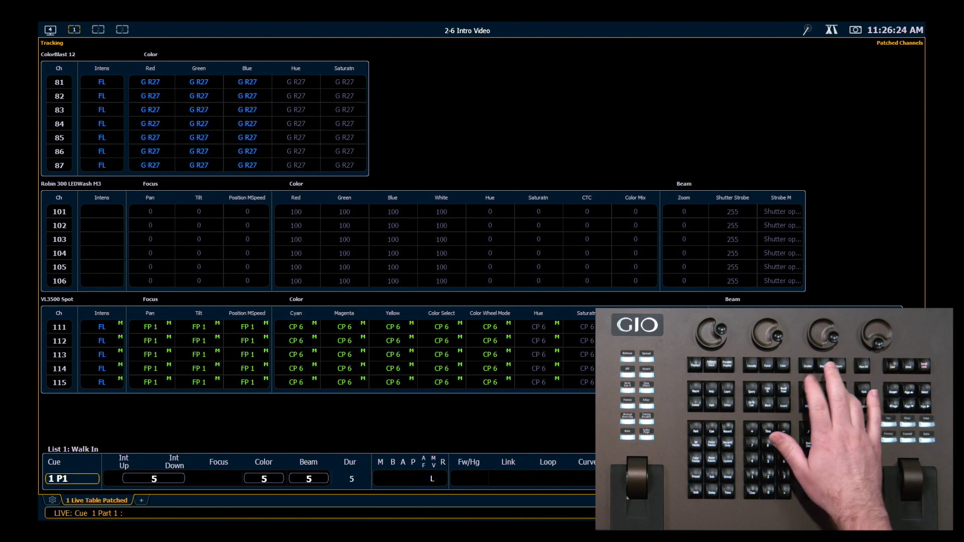
# Toggle palette reference labels, begin notes on cue 1 part 1, and recheck raw DMX output.
pyautogui.press('l')
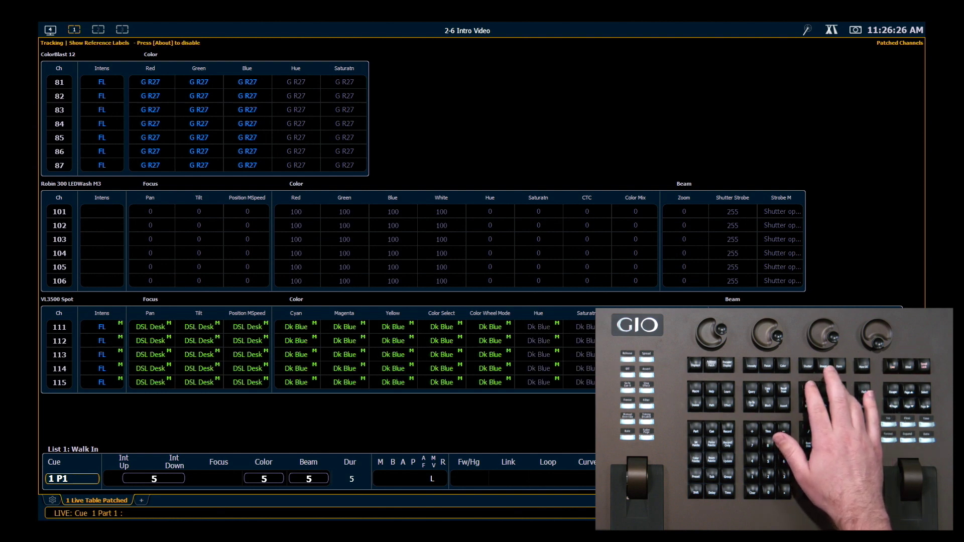
pyautogui.press('l')
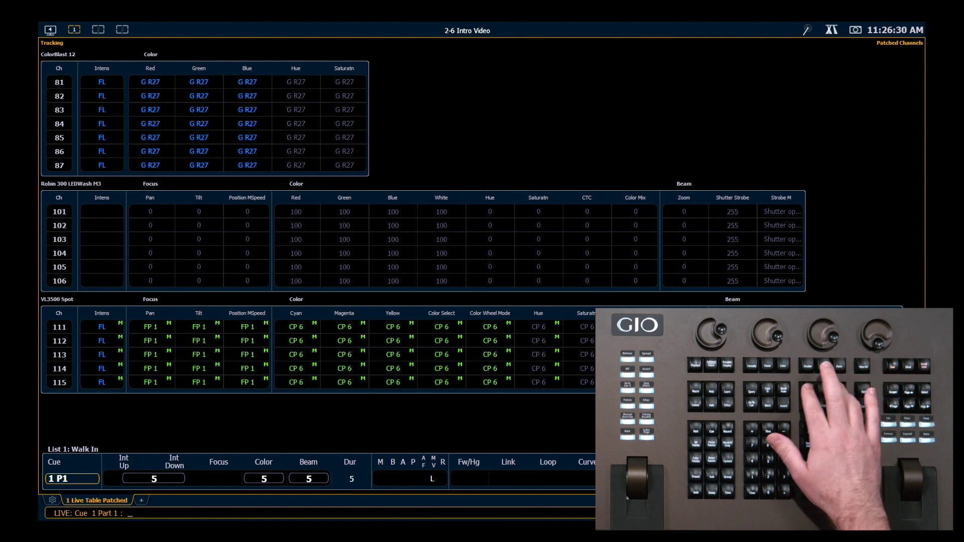
pyautogui.press('l')
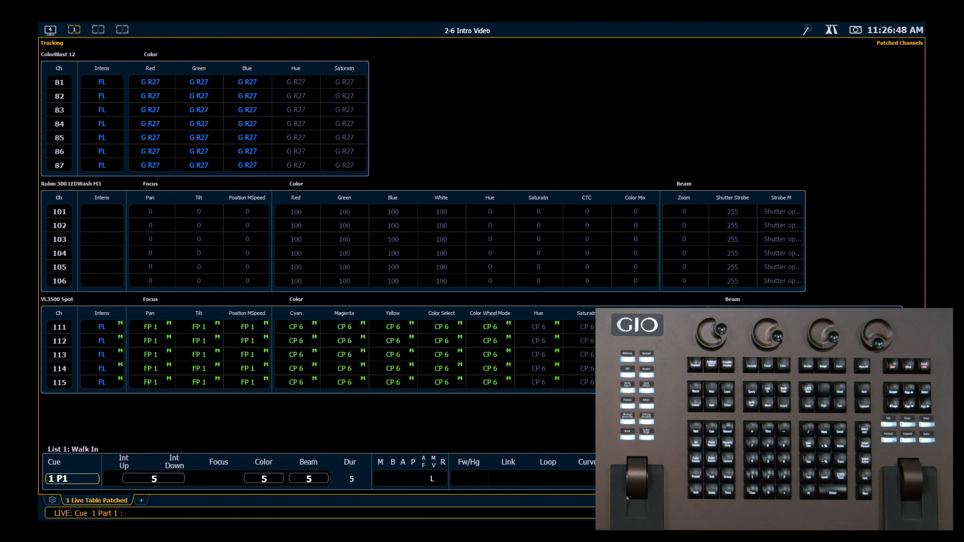
pyautogui.press('l')
pyautogui.press('l')
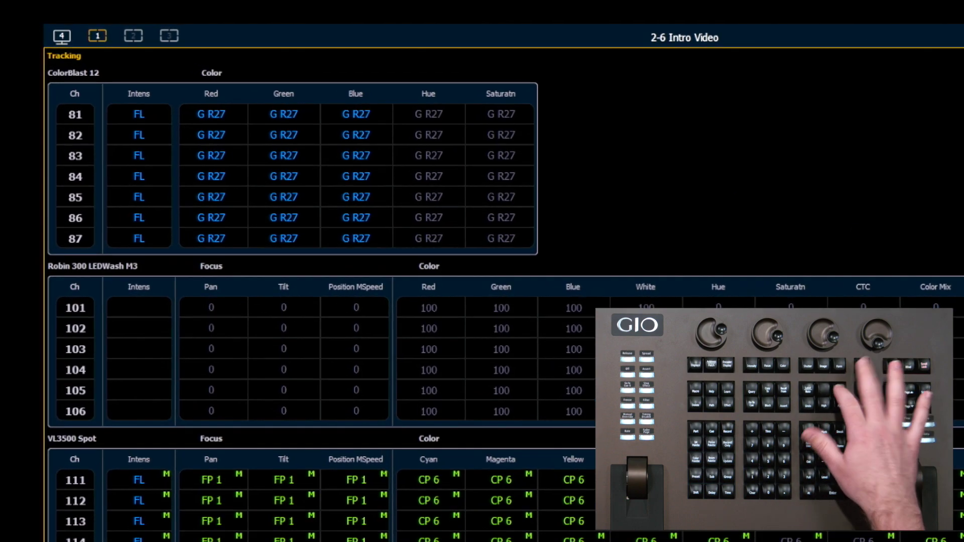
pyautogui.hotkey('shift', '`')
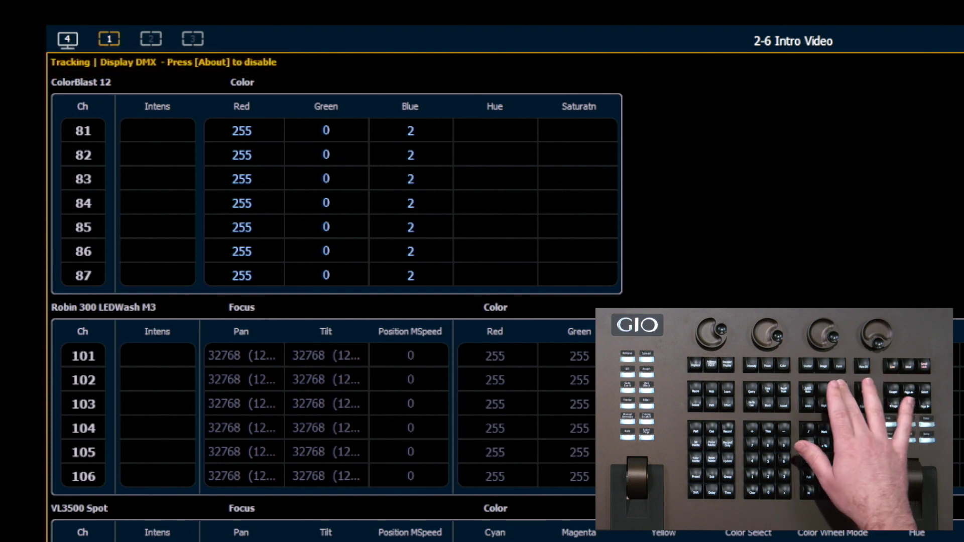
pyautogui.press('y')
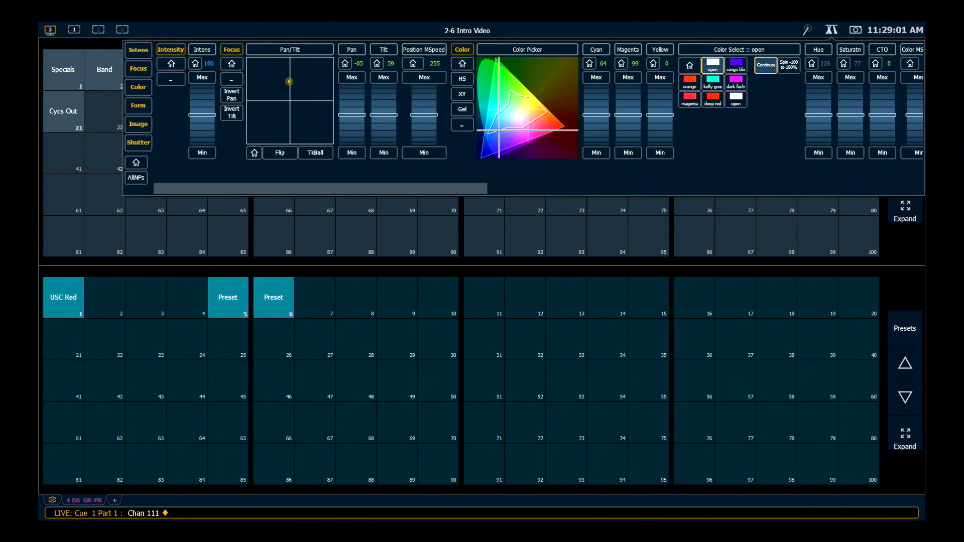
# Lower channel 111's Beam MSpeed from 255 to 144 and close the parameter controls.
pyautogui.hscroll(10, 465, 153)
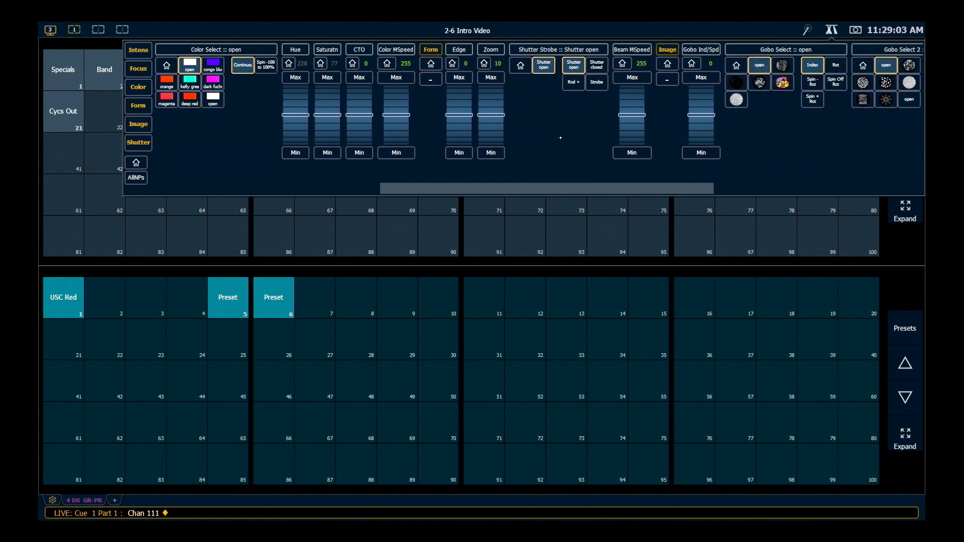
pyautogui.moveTo(613, 103); pyautogui.dragTo(608, 138)
pyautogui.click(636, 240)
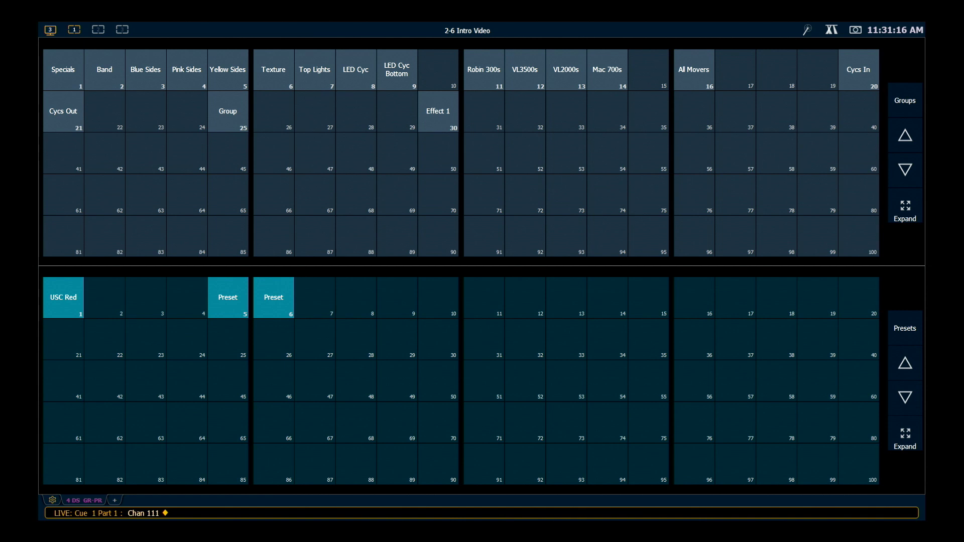
pyautogui.click(807, 31)
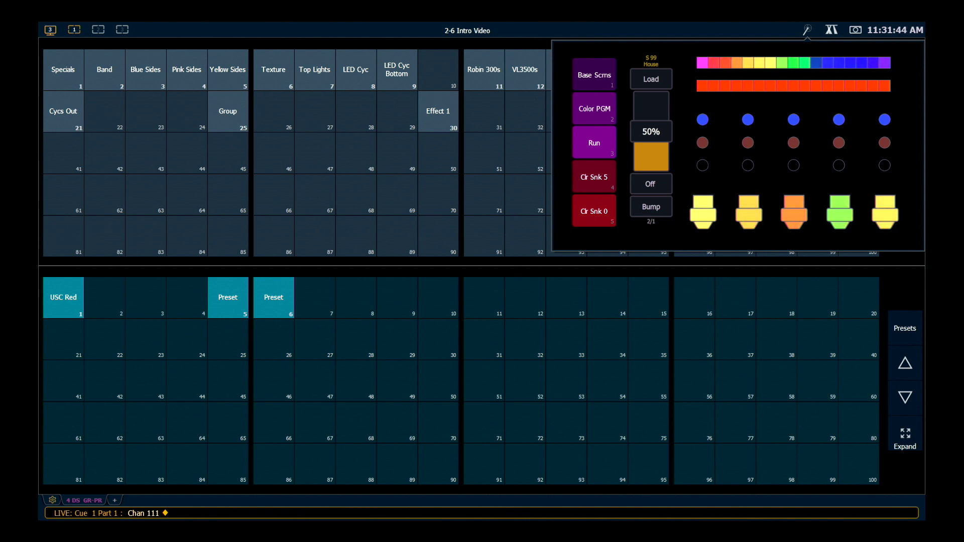
pyautogui.press('Escape')
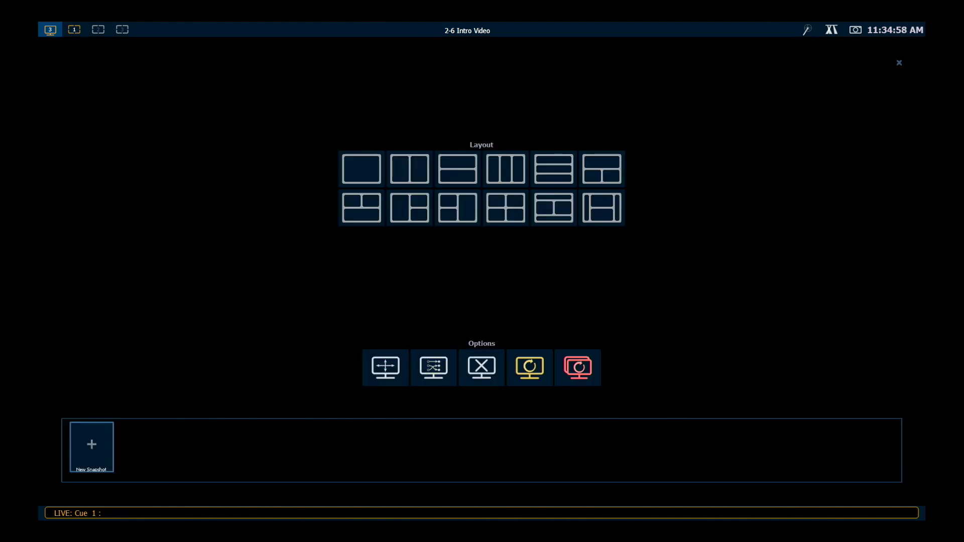
# Open Monitor Mapping so the connected displays show their numbers 1 through 5.
pyautogui.click(434, 367)
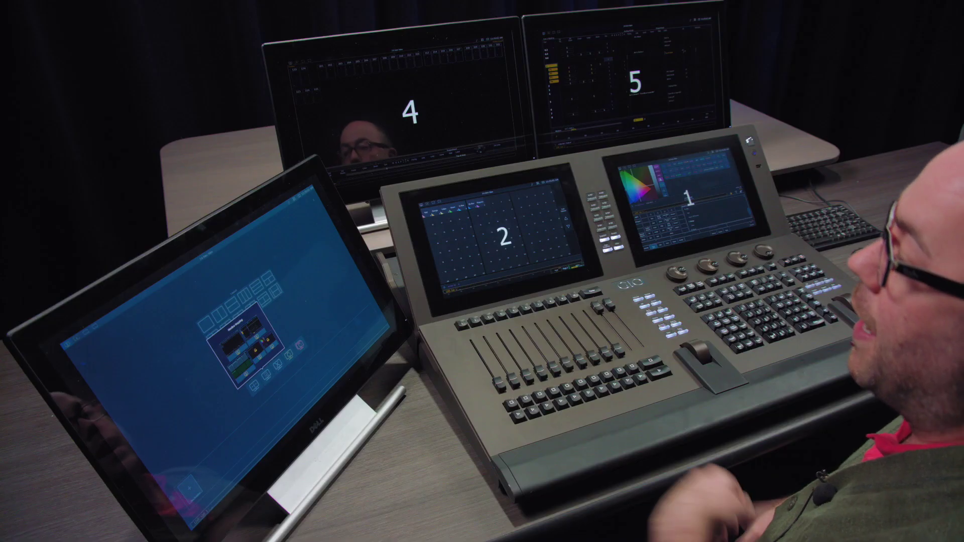
# Flash monitors 4 and 5 to find their physical screens.
pyautogui.click(246, 359)
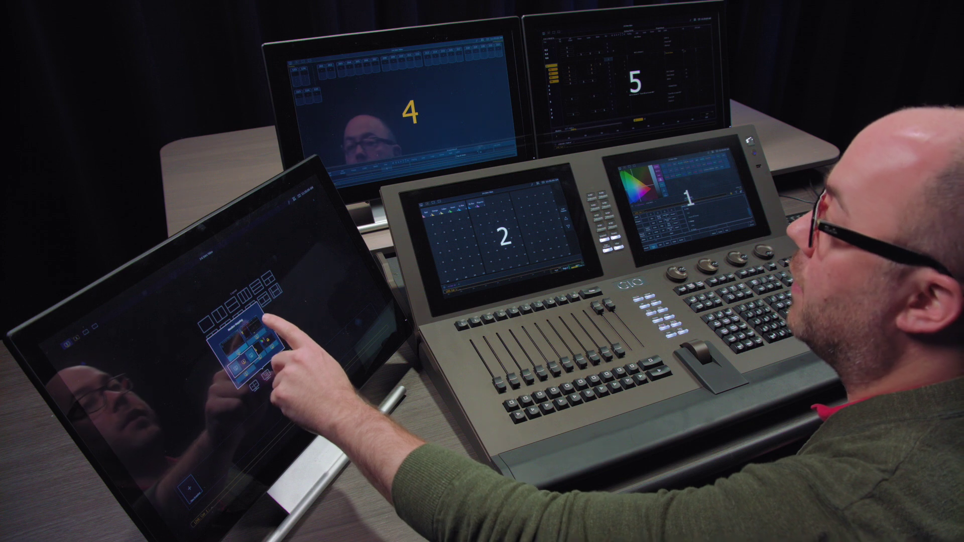
pyautogui.click(251, 360)
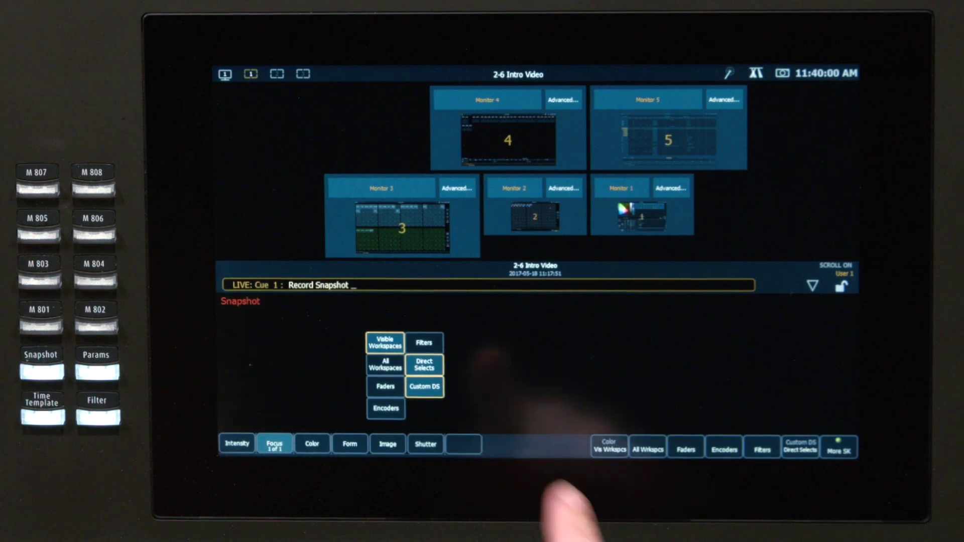
# Deselect monitors 3, 4 and 5 so the snapshot covers only monitors 1 and 2.
pyautogui.click(412, 226)
pyautogui.click(489, 123)
pyautogui.click(602, 116)
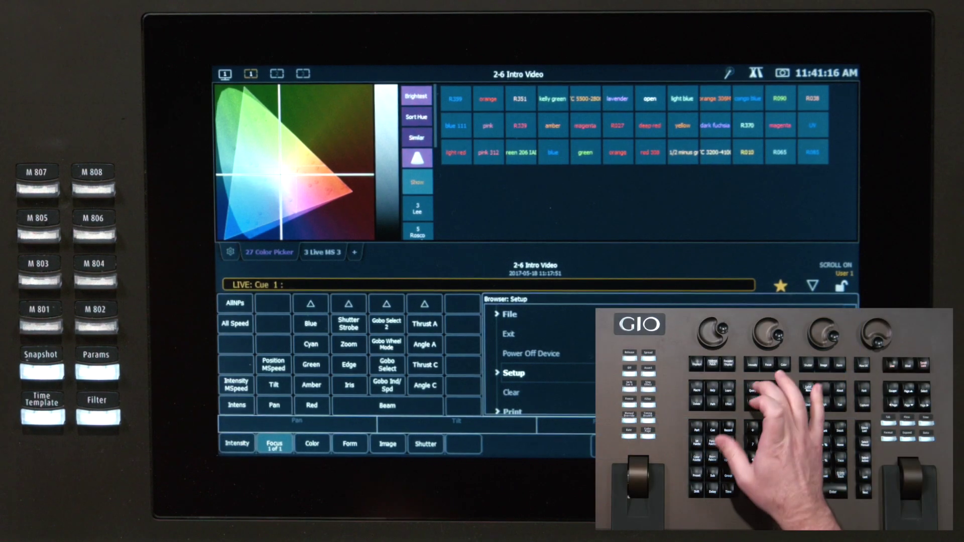
# Run a Query for marked items using the Mark softkey.
pyautogui.hotkey('alt', 'q')
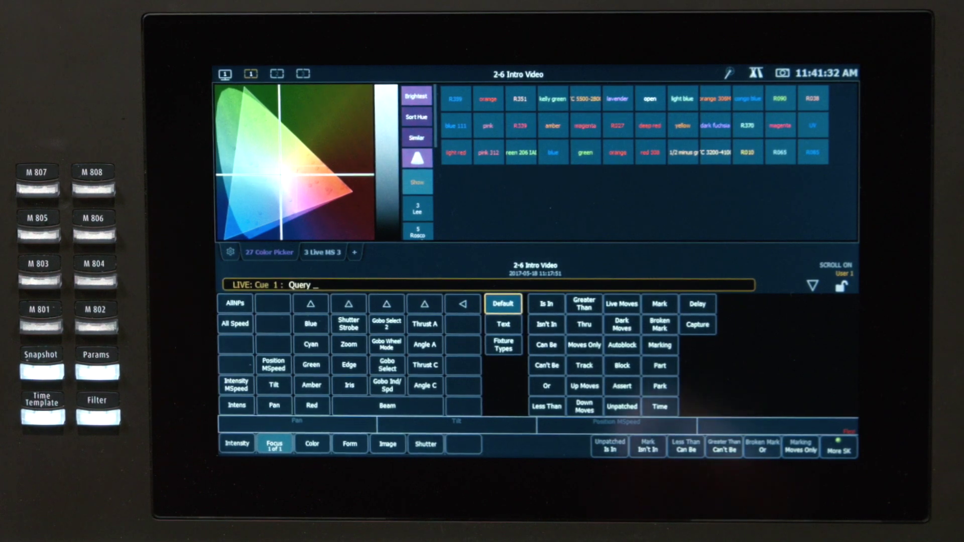
pyautogui.click(659, 304)
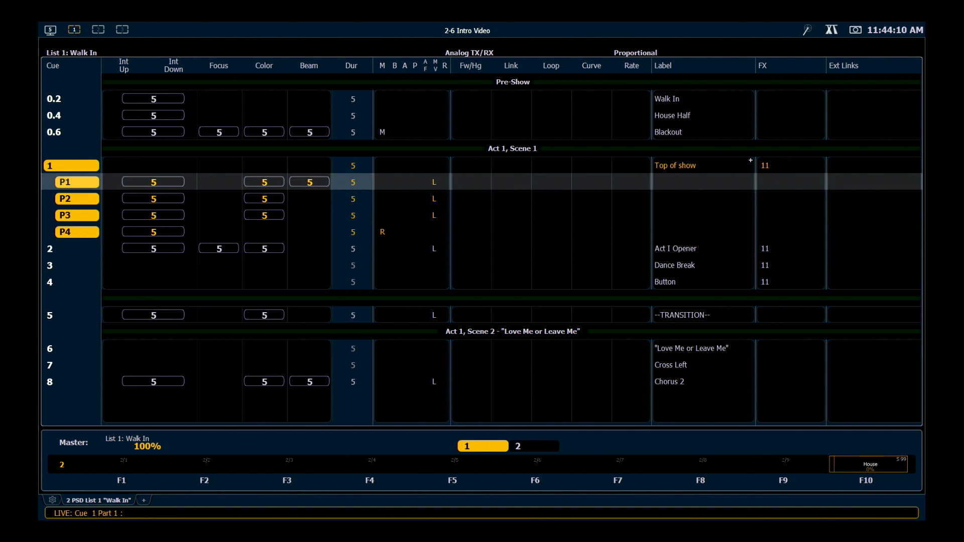
# Give cue 4 a high-priority mark and start the mark command for cue 6.
pyautogui.click(703, 282)
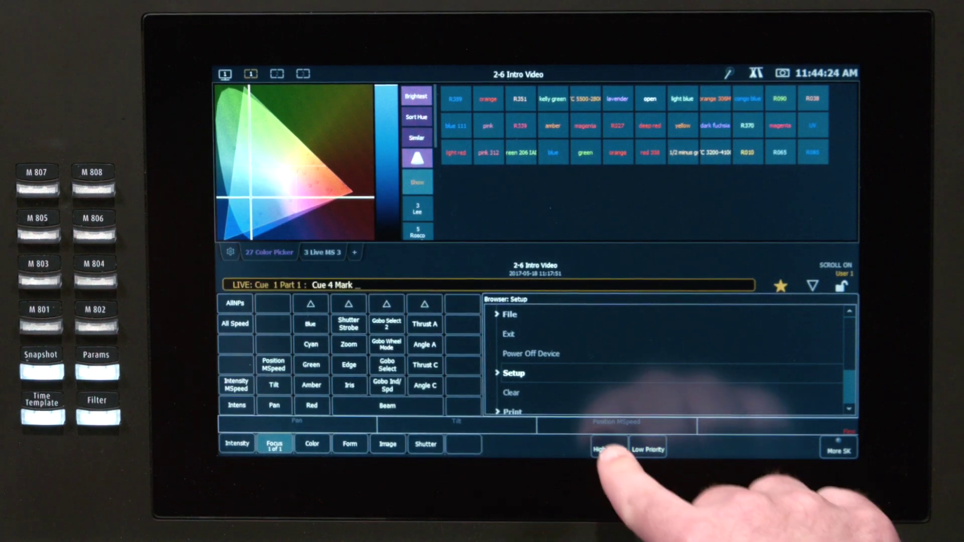
pyautogui.click(610, 449)
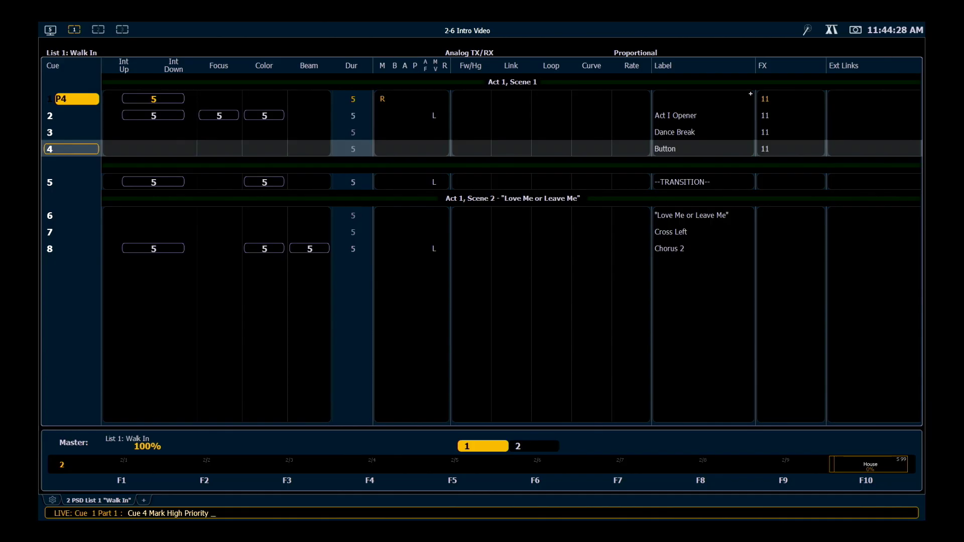
pyautogui.press('Return')
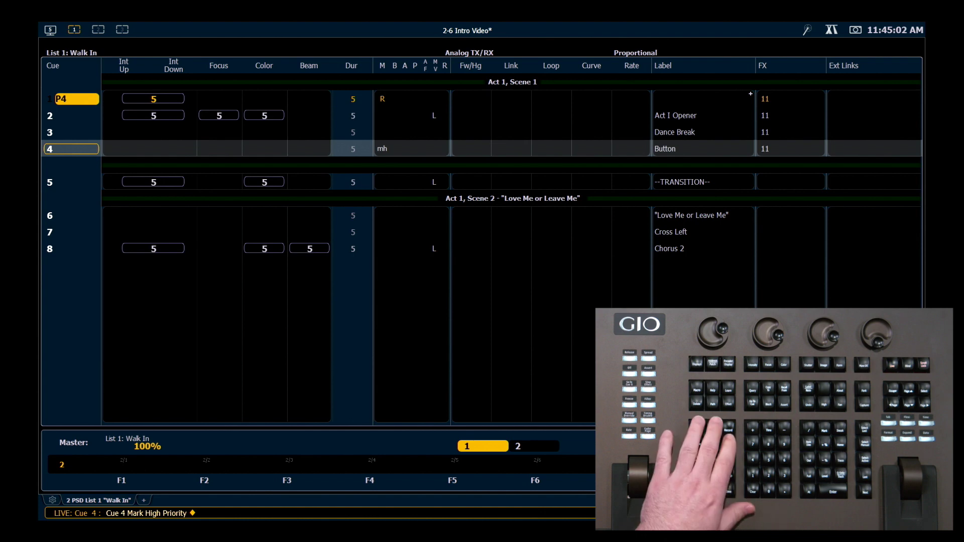
pyautogui.write('q6')
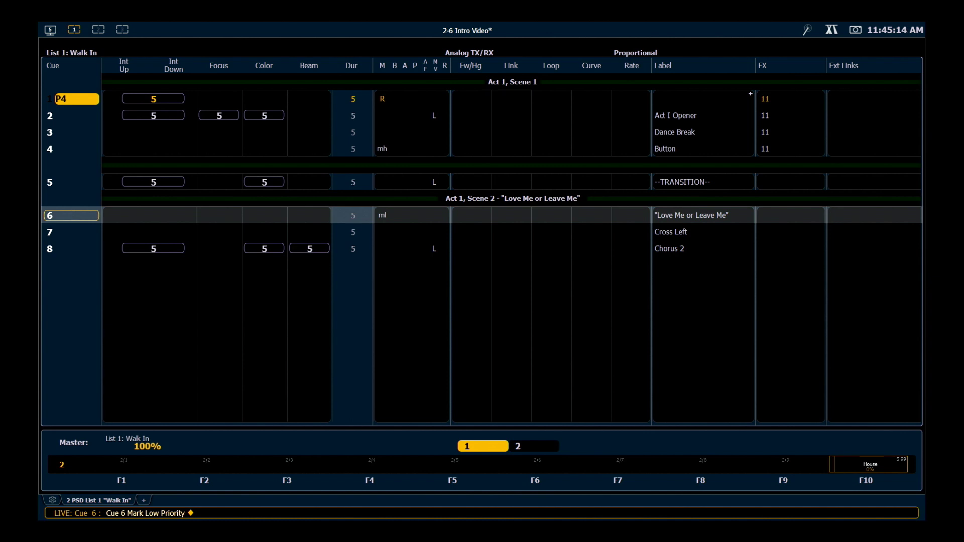
# Go to cue 8 live.
pyautogui.hotkey('ctrl', 'shift', 'g')
pyautogui.write('8')
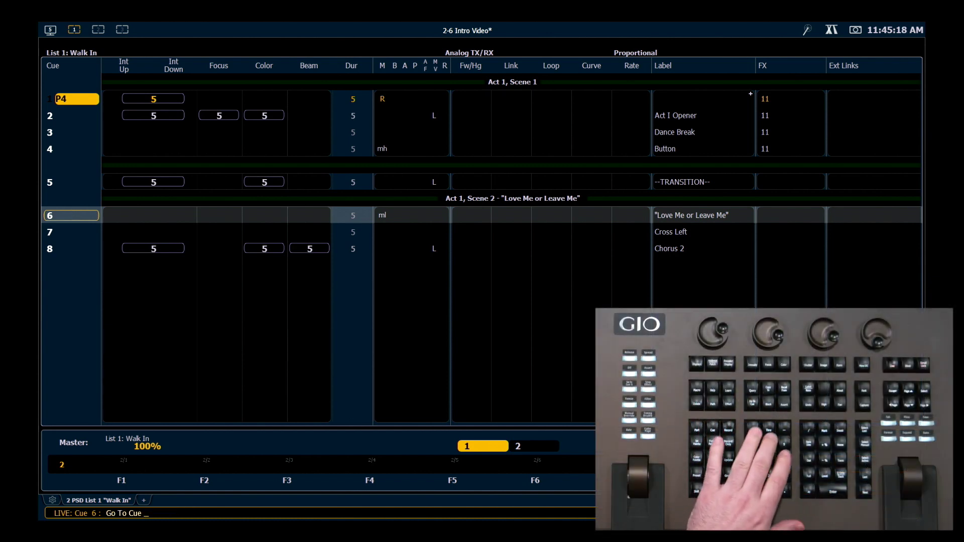
pyautogui.press('Return')
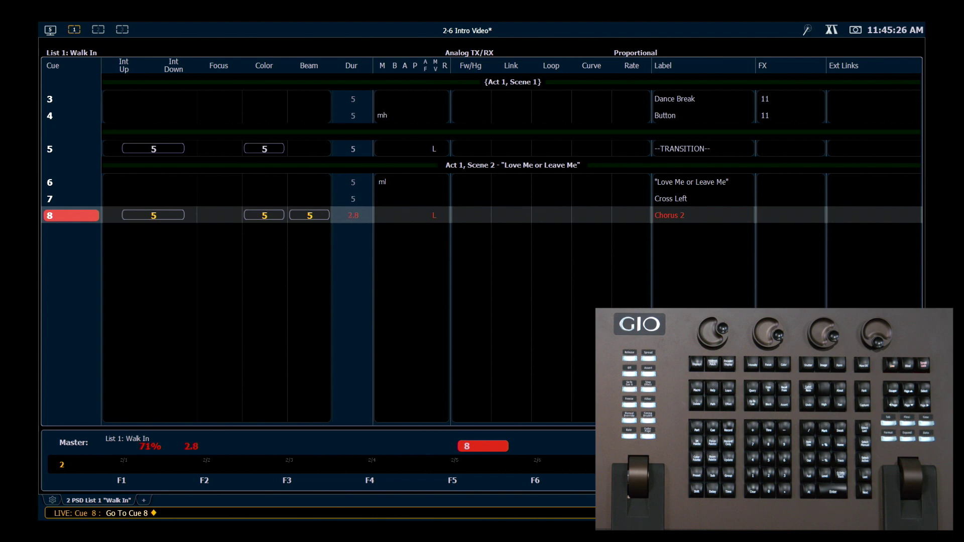
# In Live, bring channels 31 through 35 to full and mark them.
pyautogui.press('F2')
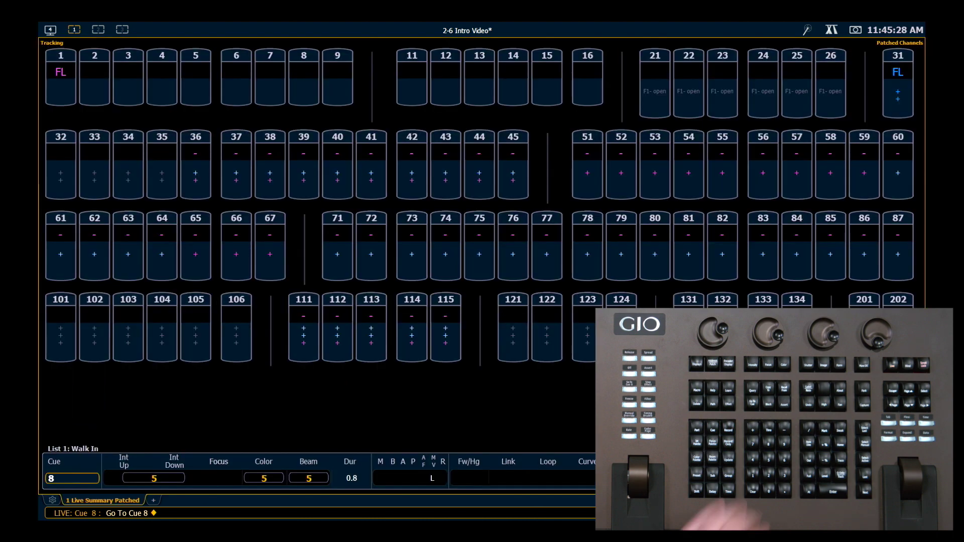
pyautogui.write('31t')
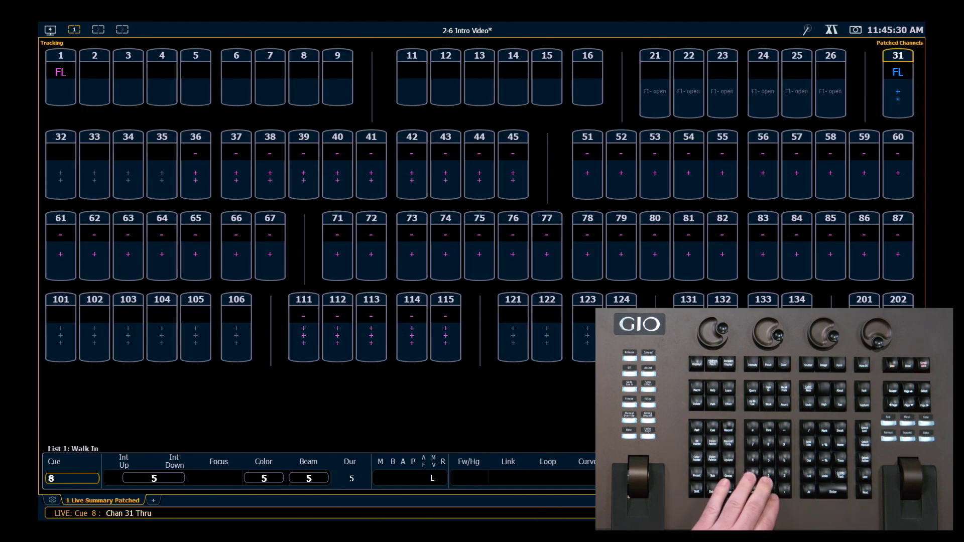
pyautogui.write('35 @')
pyautogui.press('Return')
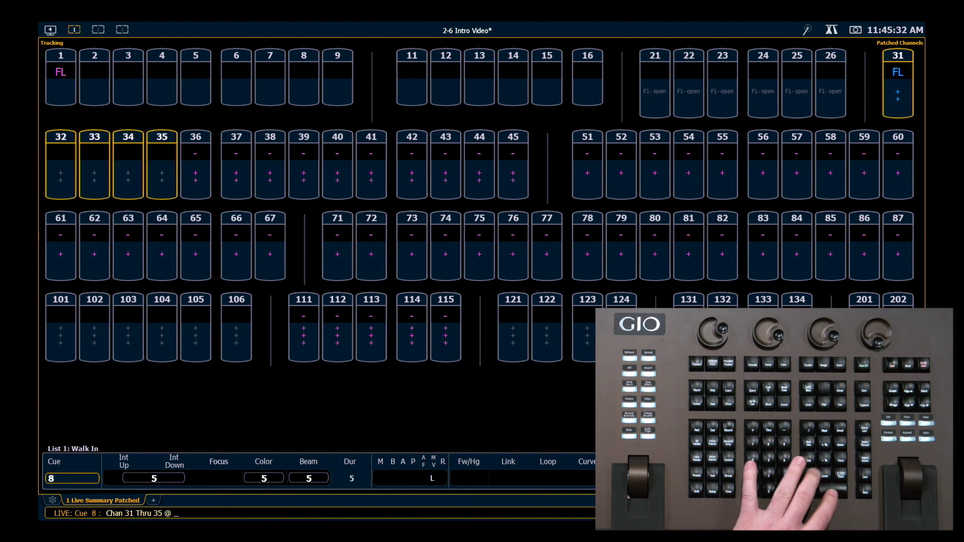
pyautogui.press('a')
pyautogui.press('f')
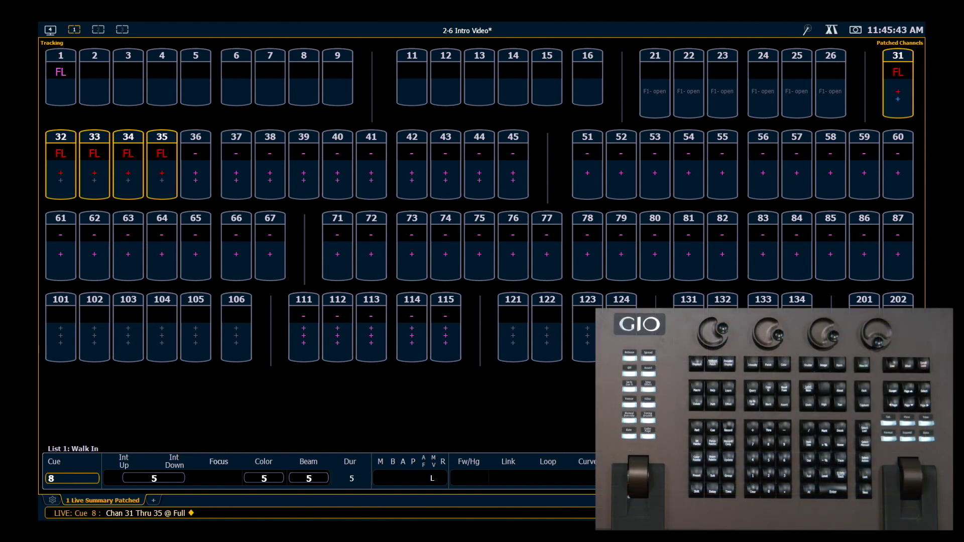
pyautogui.write('31t35')
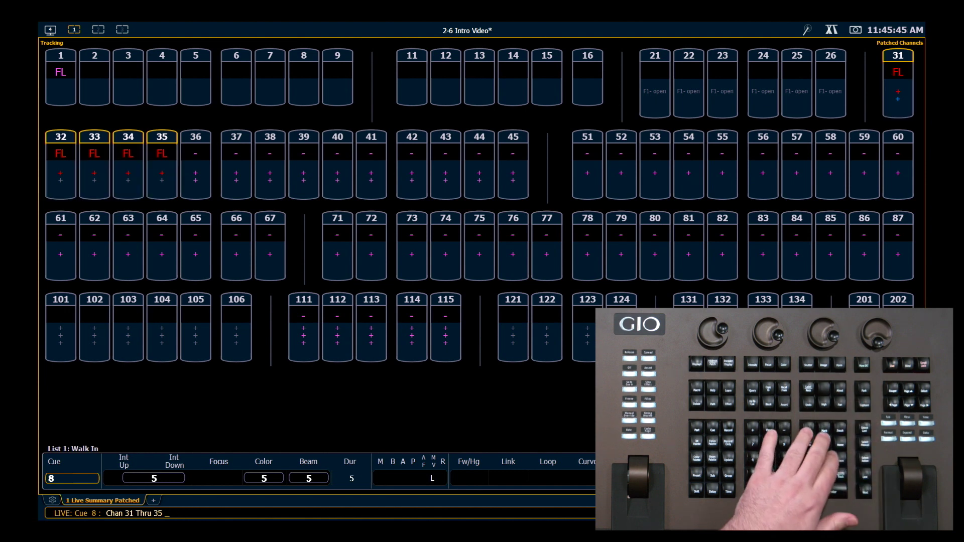
pyautogui.write('k')
pyautogui.press('Return')
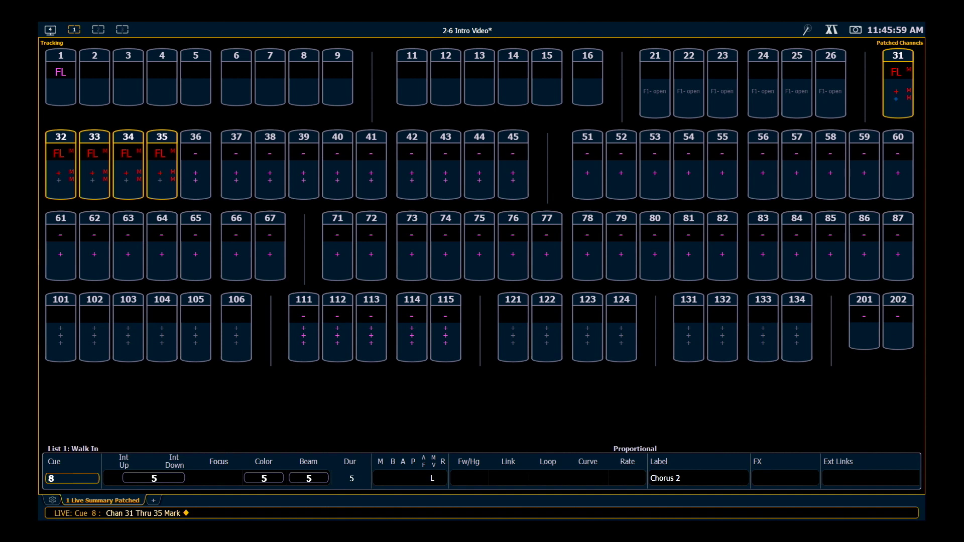
# Record the current look as cue 9 and show marked levels in the channel display.
pyautogui.press('r')
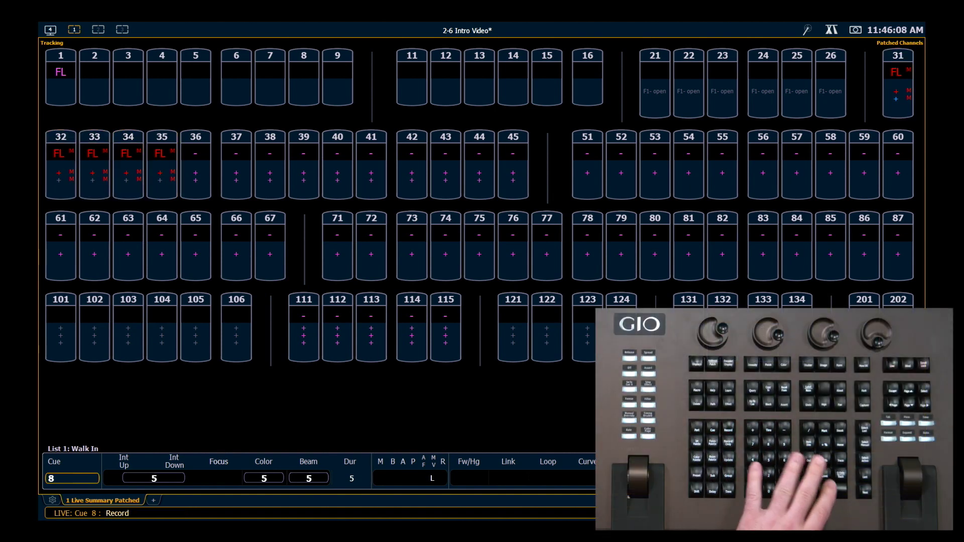
pyautogui.press('Return')
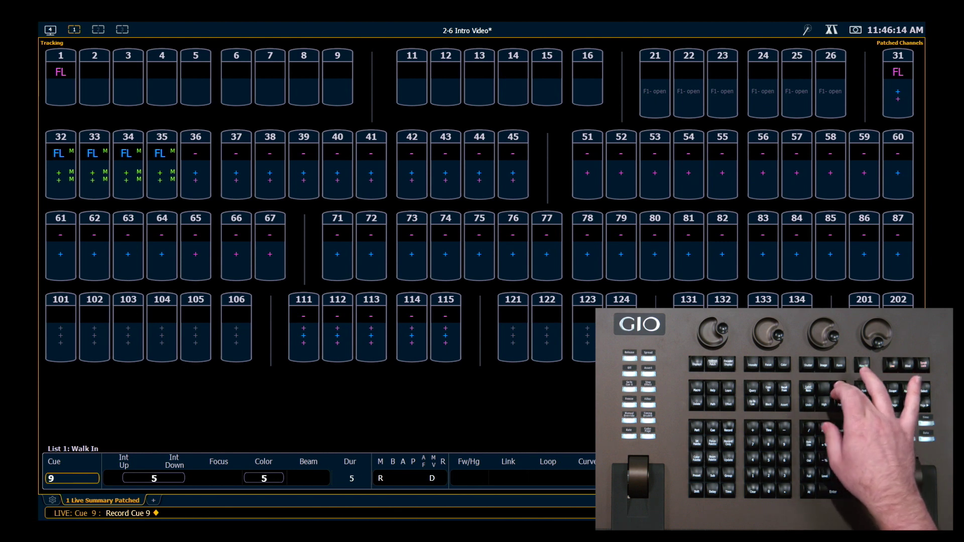
pyautogui.hotkey('ctrl', 'k')
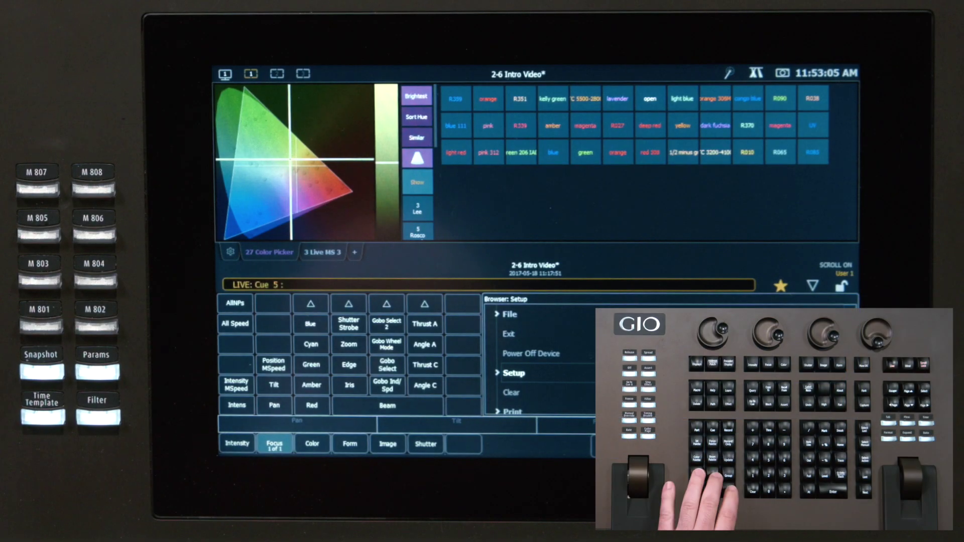
# Open the Sub 1 Label keyboard and show its keyboard language list.
pyautogui.press('s')
pyautogui.press('1')
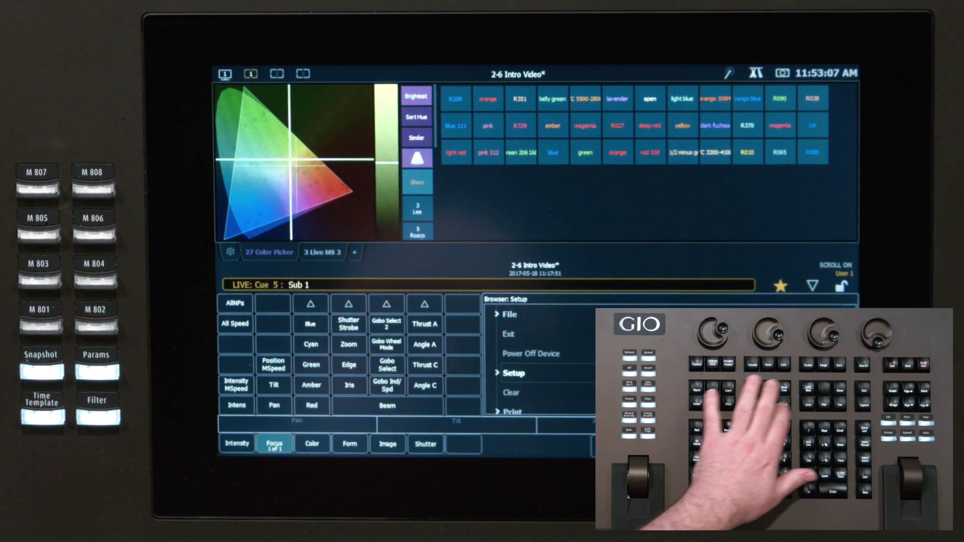
pyautogui.press('l')
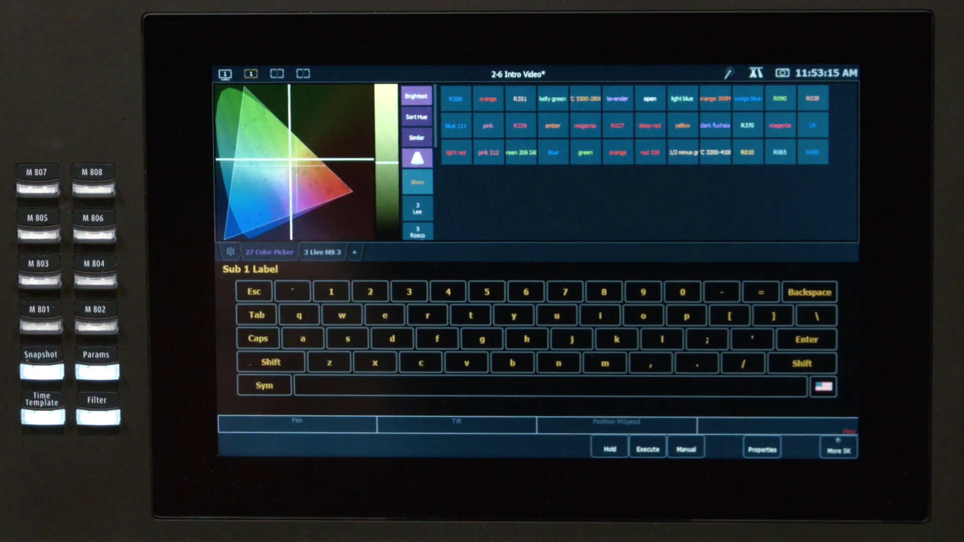
pyautogui.click(822, 387)
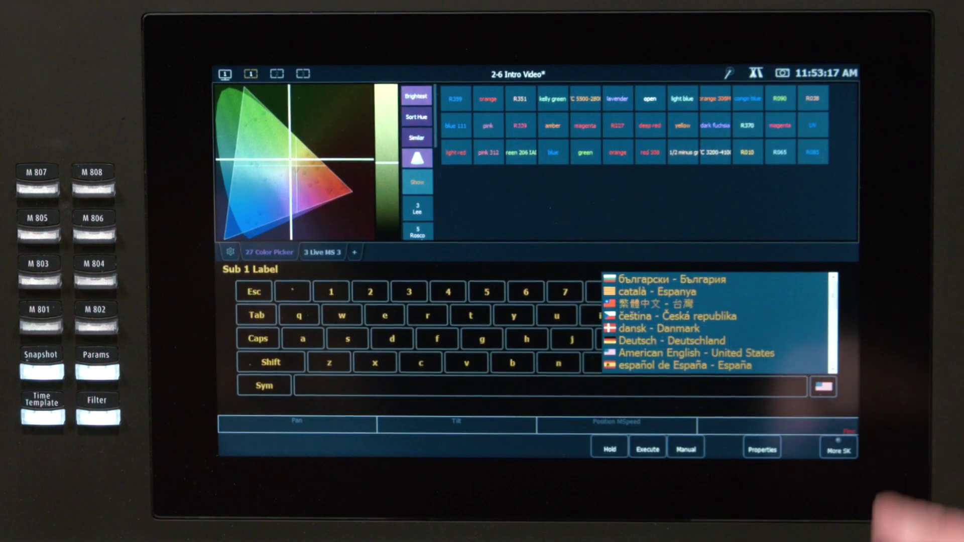